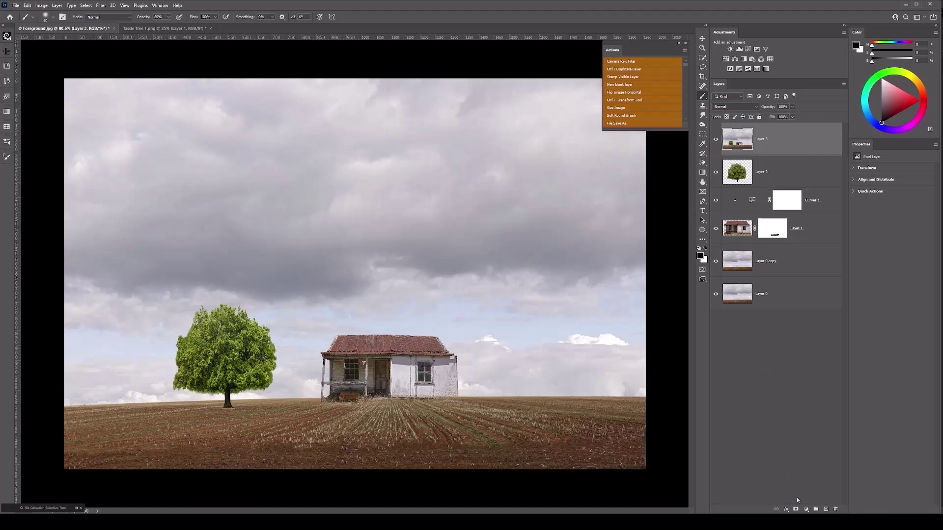
Step: Add a dark red (4c1616) solid colour fill layer at the top of the layer stack
click(806, 511)
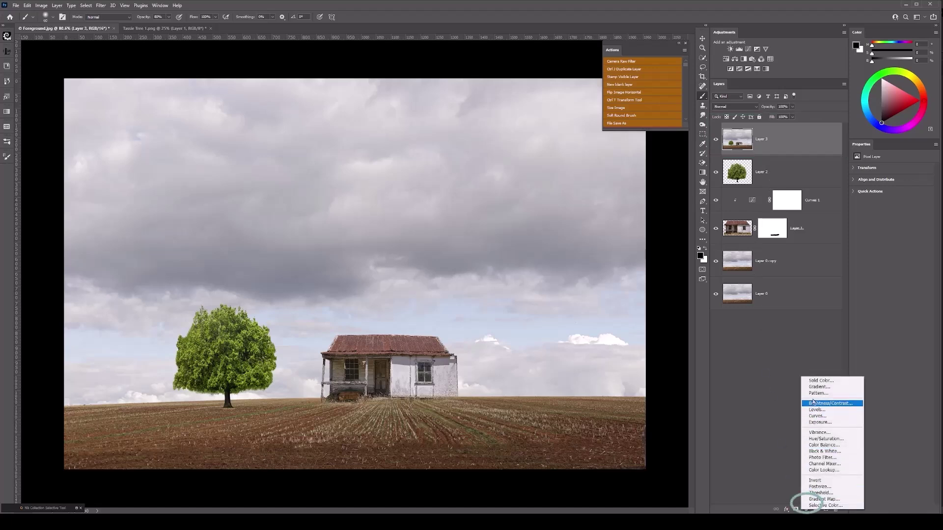
click(816, 382)
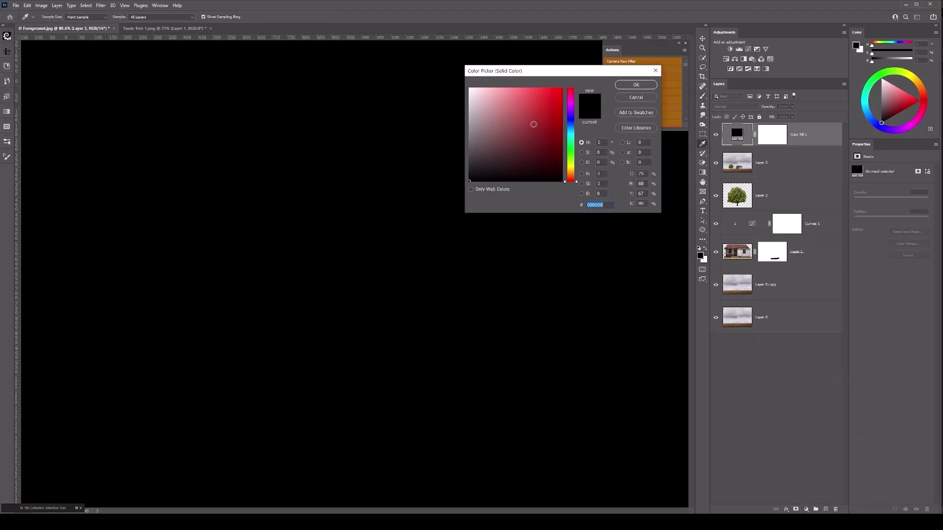
click(525, 148)
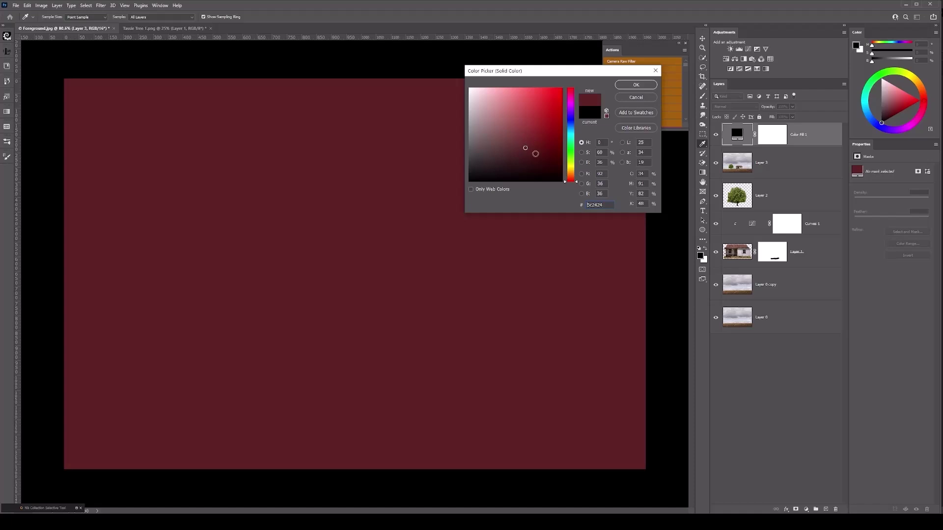
click(535, 154)
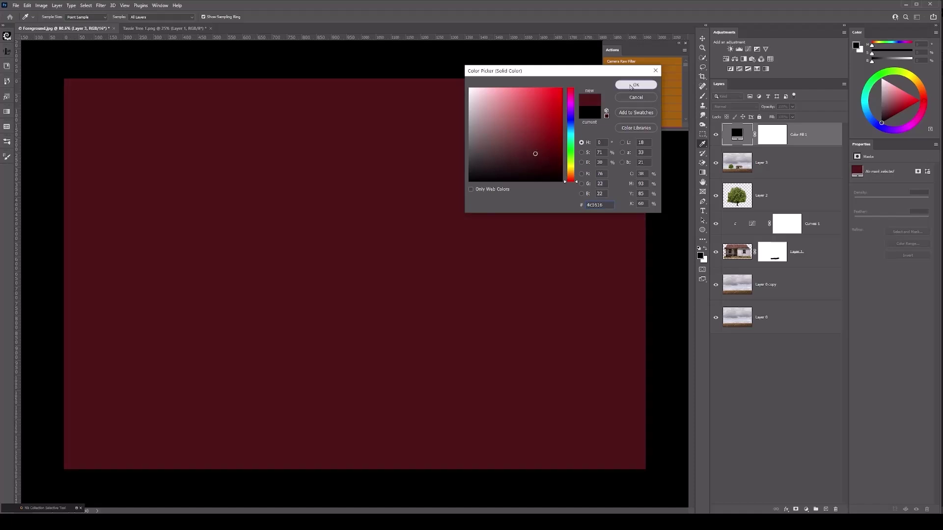
click(631, 85)
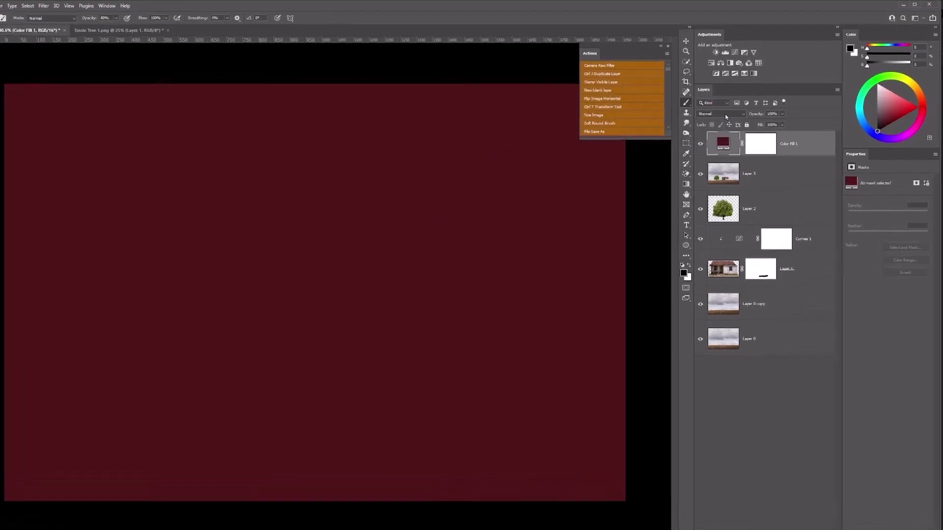
Step: Set Color Fill 1 to the Color blend mode and invert its mask to black
click(739, 106)
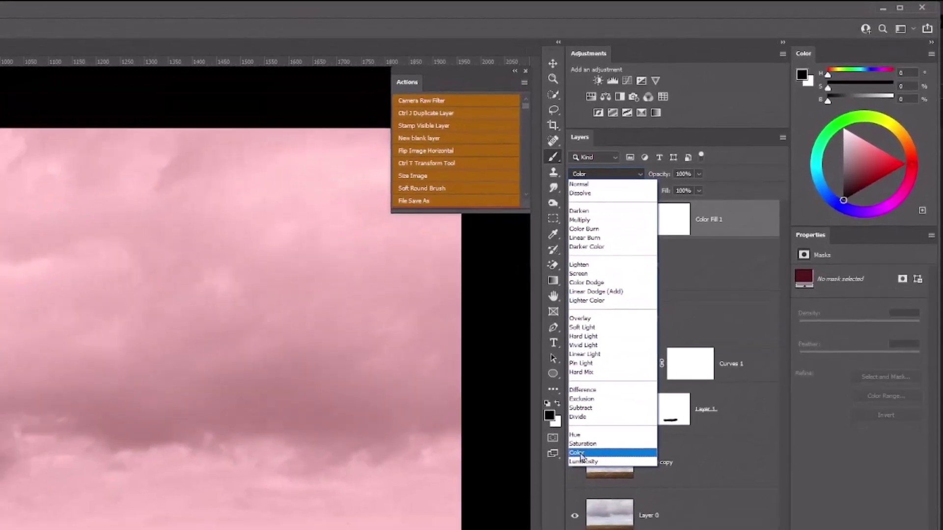
click(557, 480)
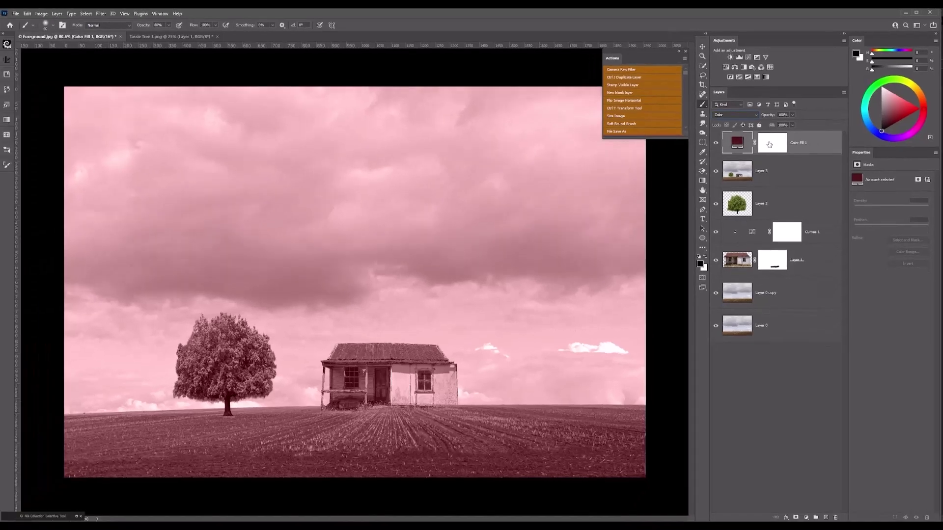
click(769, 144)
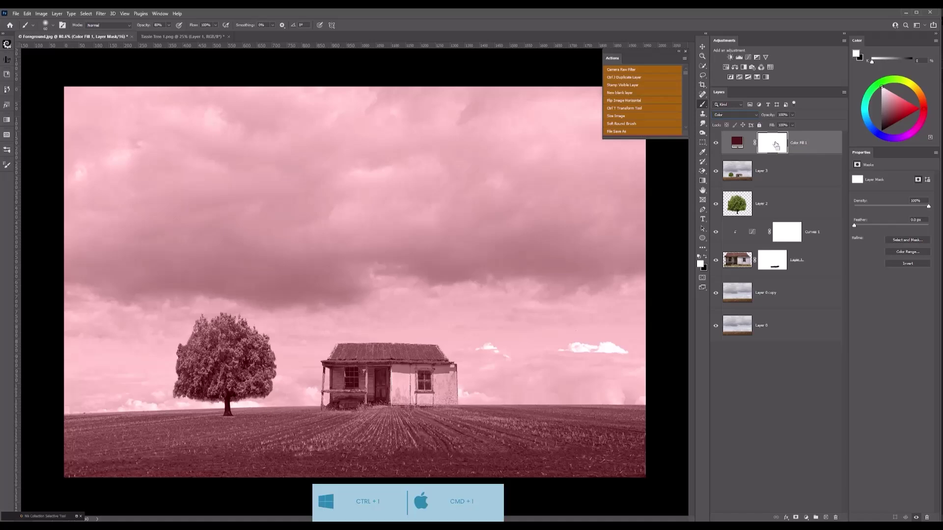
key(ctrl+i)
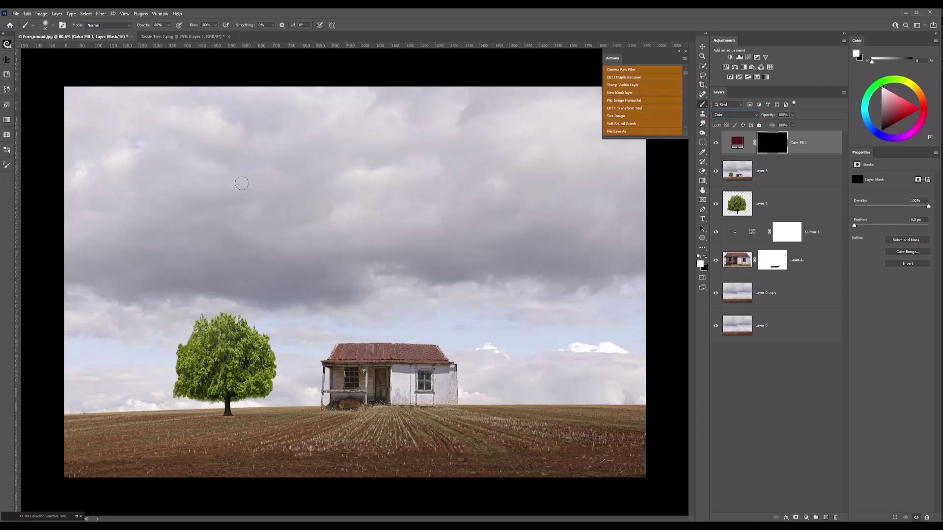
Step: Paint the red tint onto the farmhouse roof on the mask with a 48% opacity brush
click(168, 25)
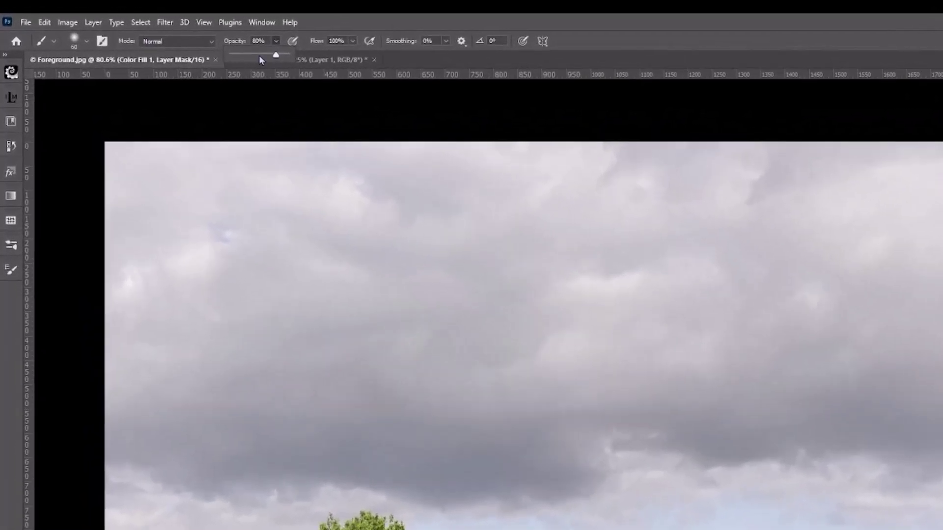
click(259, 56)
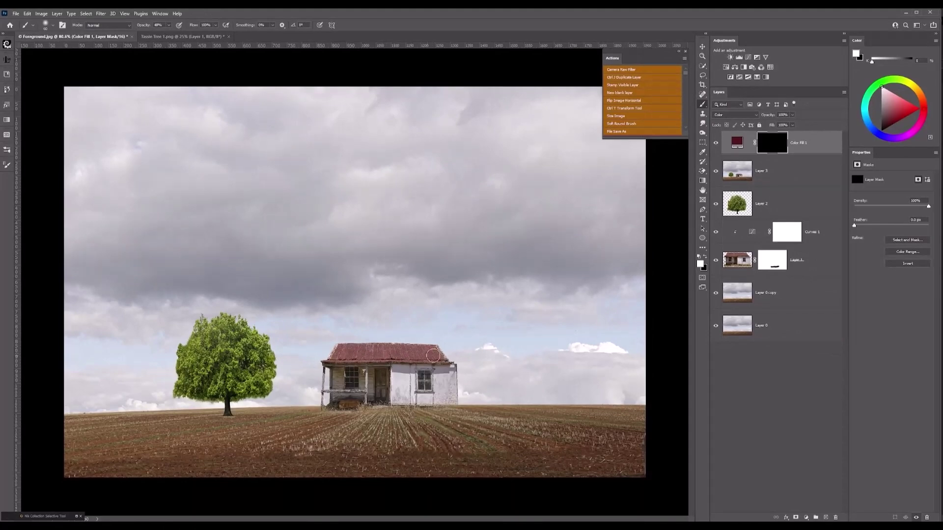
drag(432, 355, 411, 350)
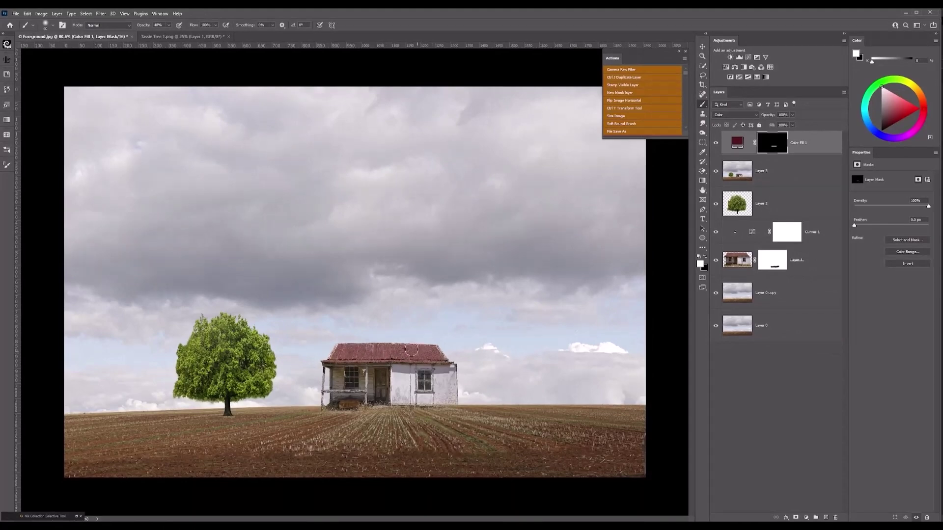
Step: Raise brush opacity to 73% and toggle the red tint layer to compare before and after
click(168, 25)
click(343, 353)
click(716, 144)
click(716, 143)
click(716, 143)
click(716, 143)
scroll(384, 432, up, 3)
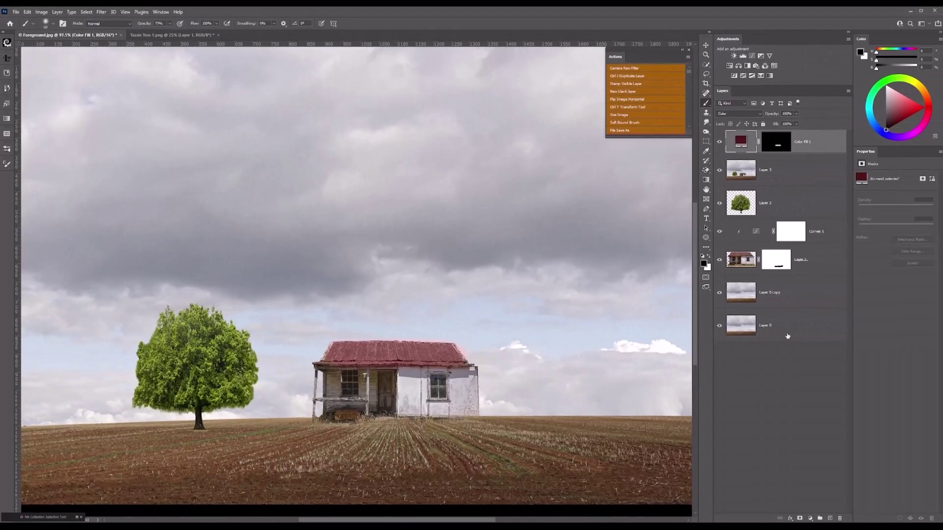
Step: Add a gold (907025) solid colour fill layer on top and select its mask
click(805, 517)
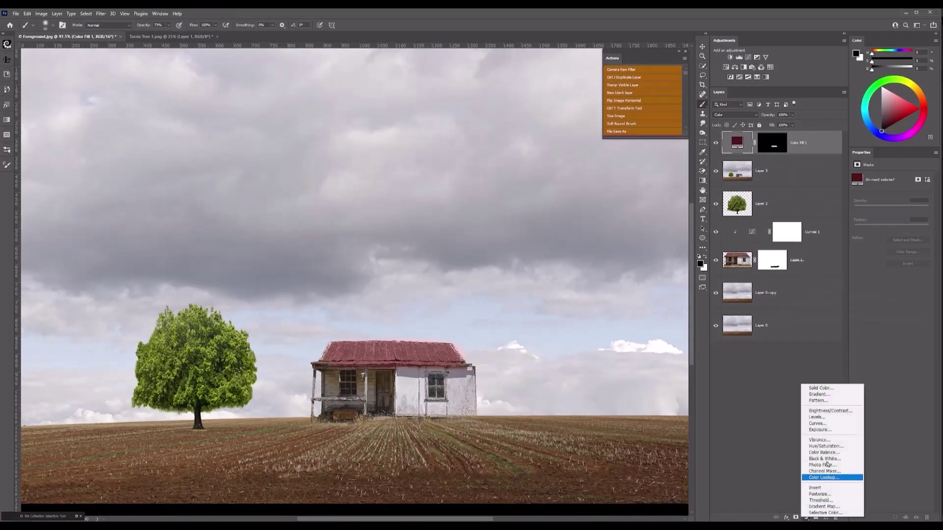
click(838, 391)
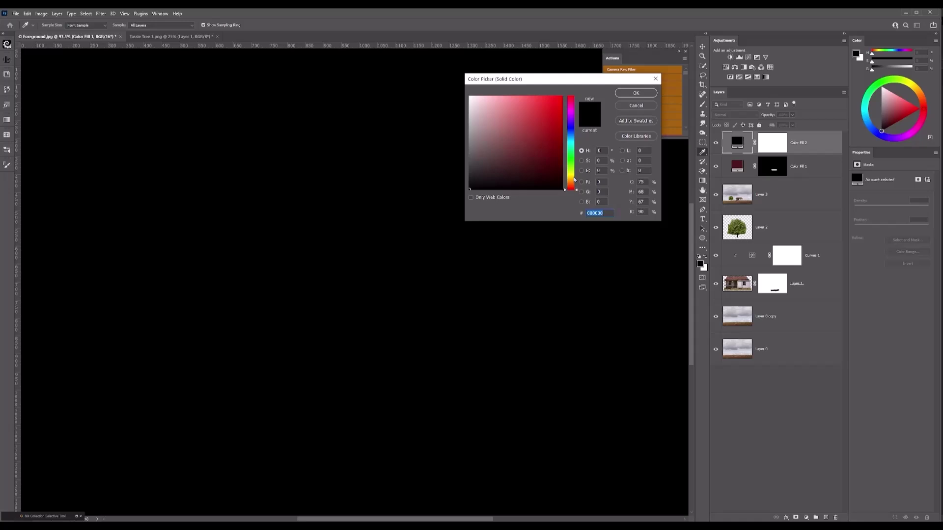
click(571, 180)
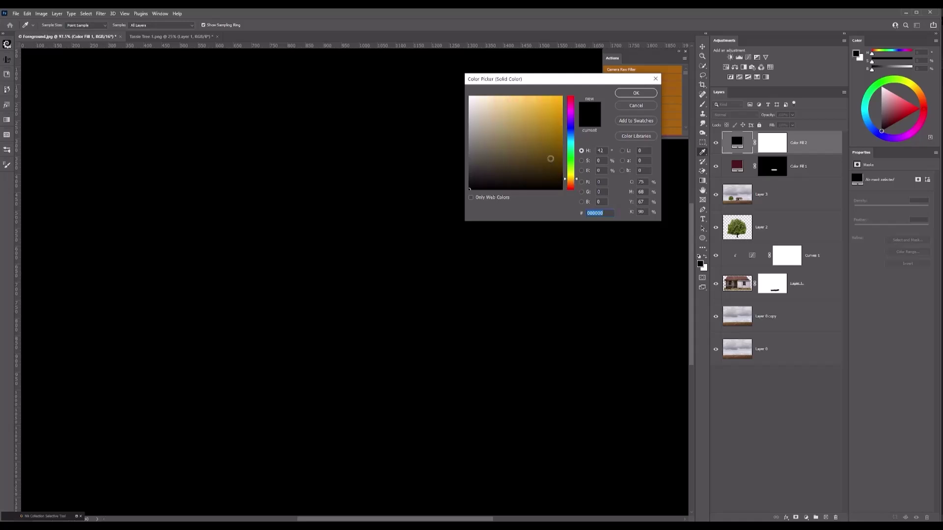
click(538, 137)
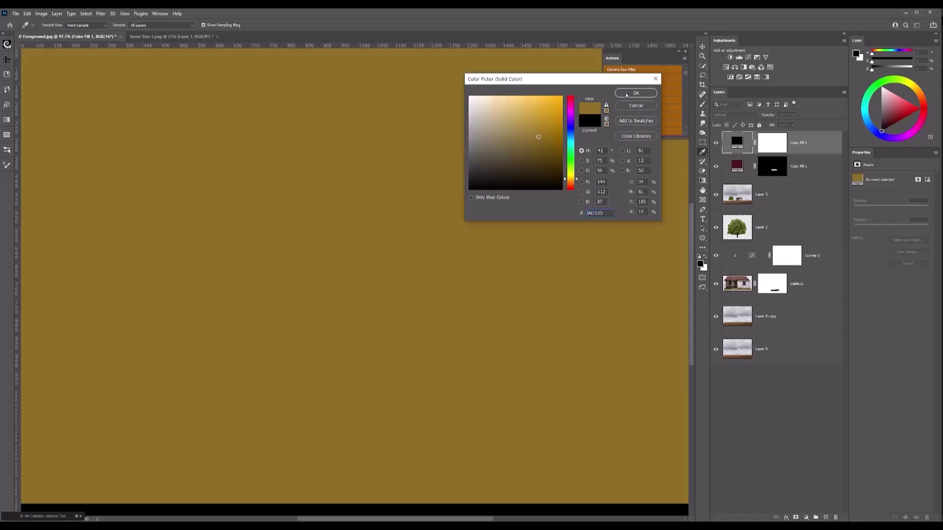
click(627, 94)
click(773, 143)
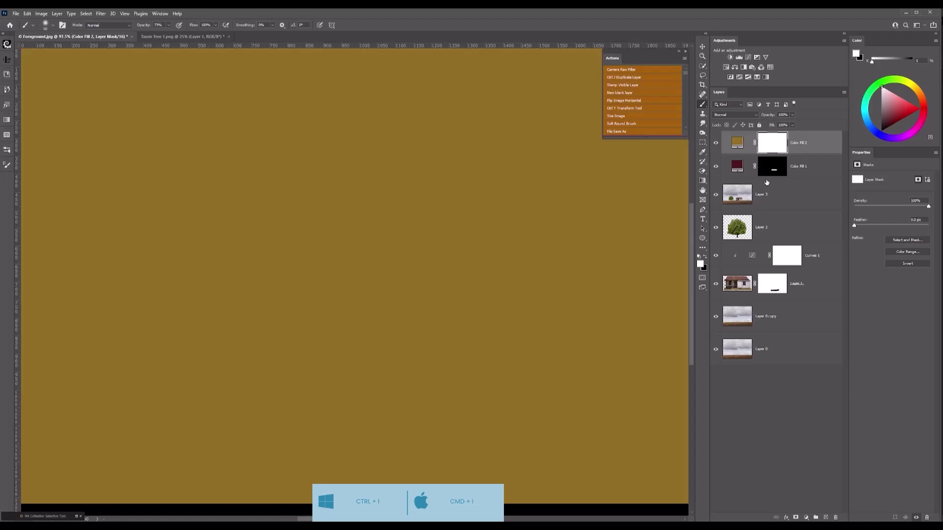
Step: Invert the Color Fill 2 mask to black and make black the foreground colour
key(ctrl+i)
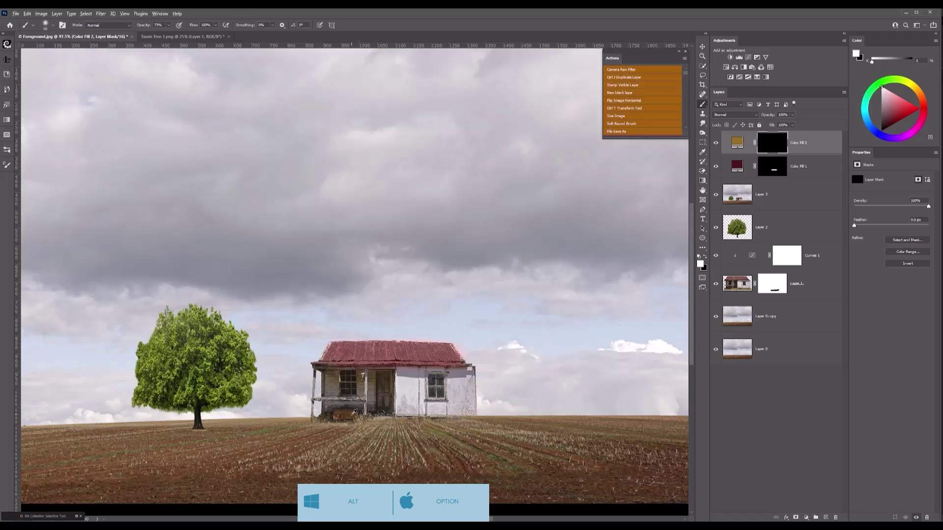
alt+click(354, 412)
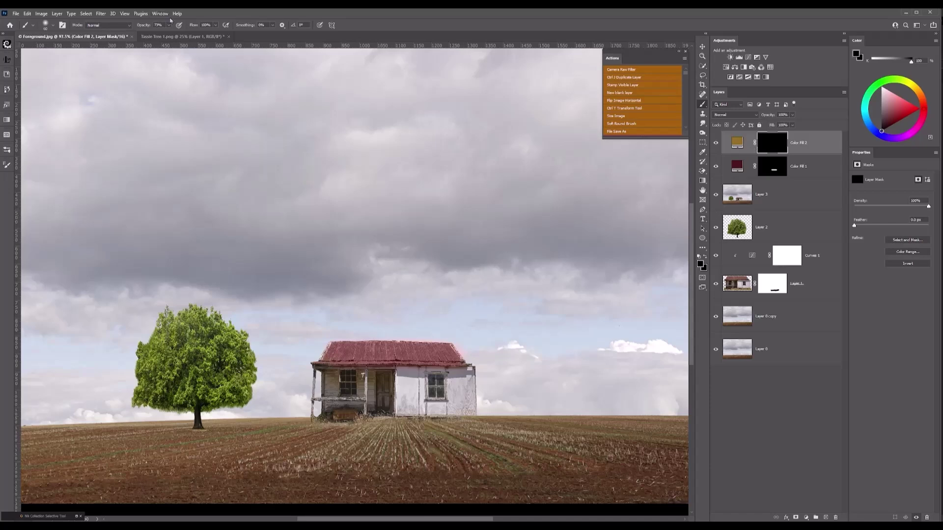
click(169, 25)
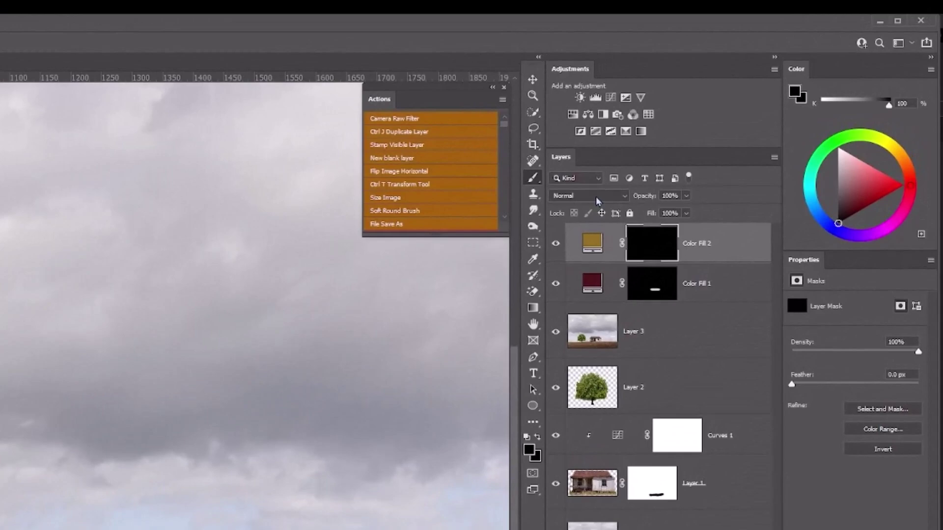
Step: Set Color Fill 2 to Color blend mode and paint white on its mask over the porch base
click(740, 116)
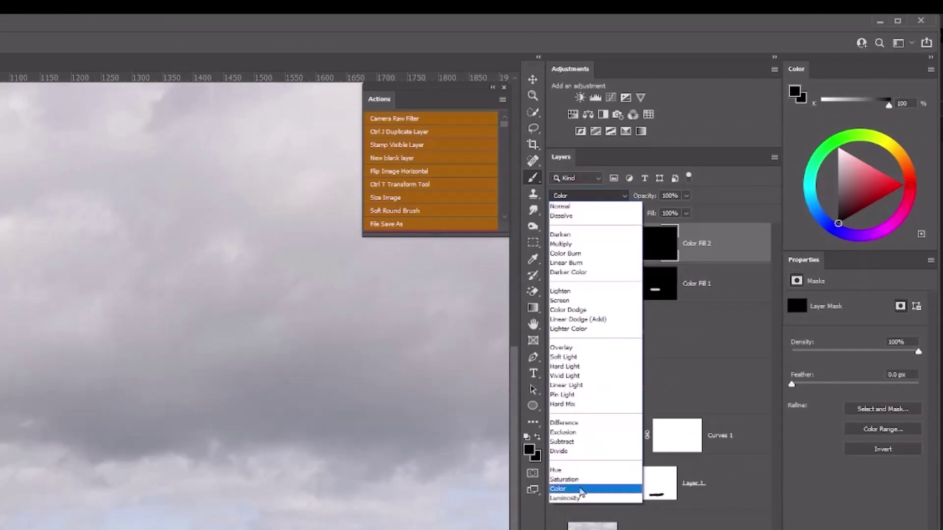
click(581, 489)
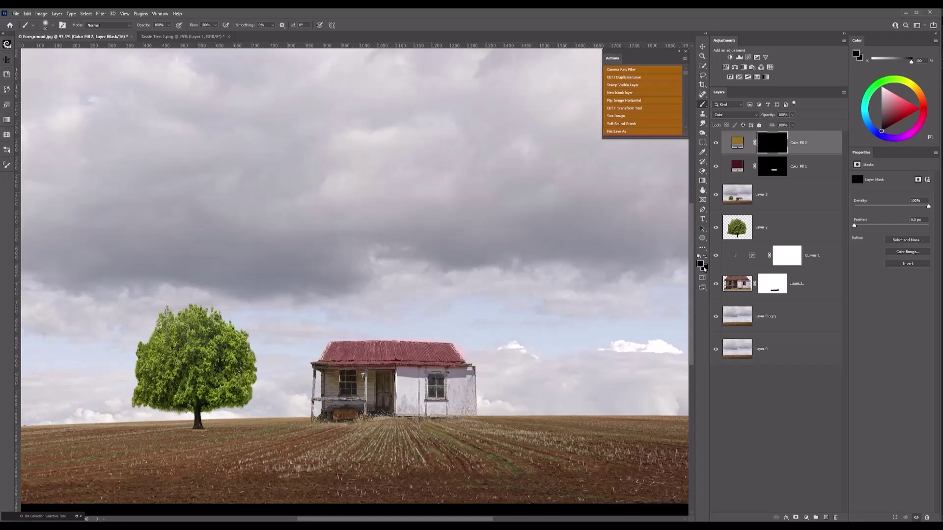
click(703, 267)
key(x)
mouse_move(338, 411)
mouse_down()
mouse_move(386, 415)
mouse_move(330, 416)
mouse_up()
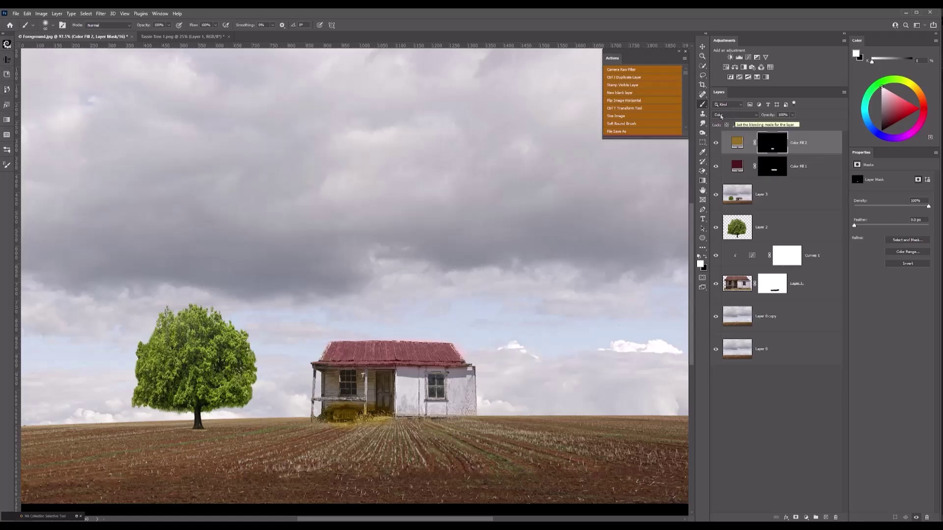
Step: Delete the gold fill layer and add a new empty layer named 'Colour Dodge'
click(726, 145)
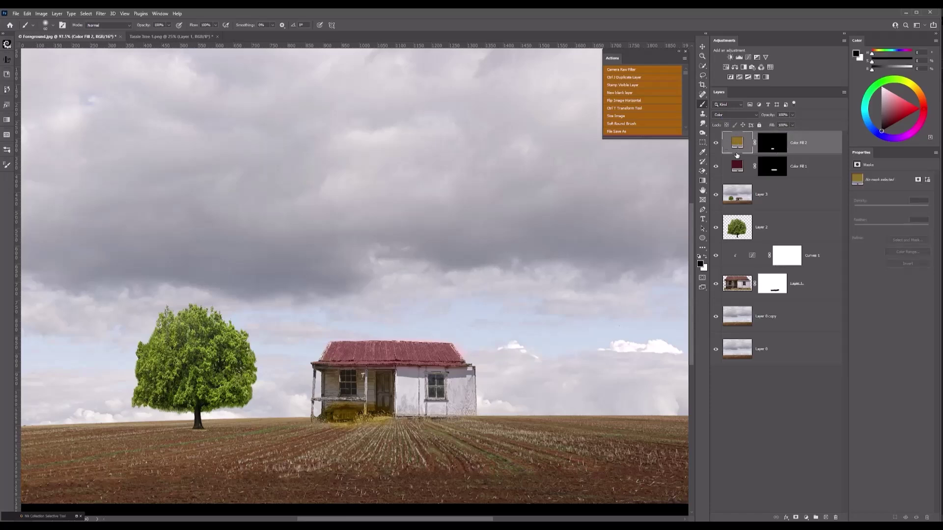
key(Delete)
key(Delete)
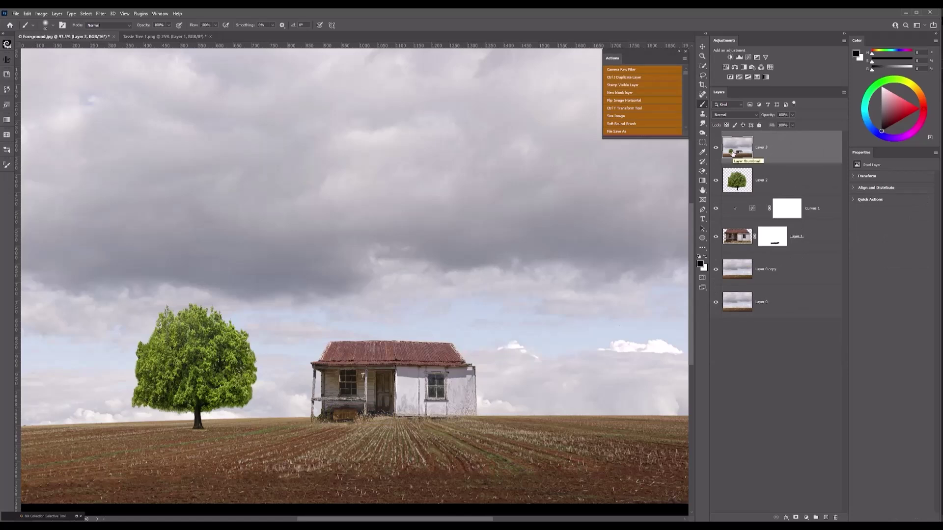
click(624, 92)
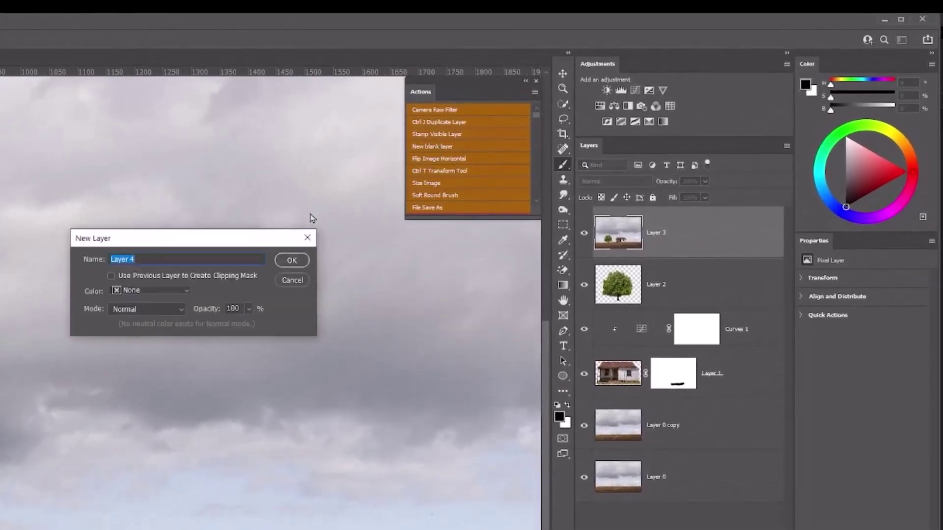
text(Colour Dodge)
click(292, 261)
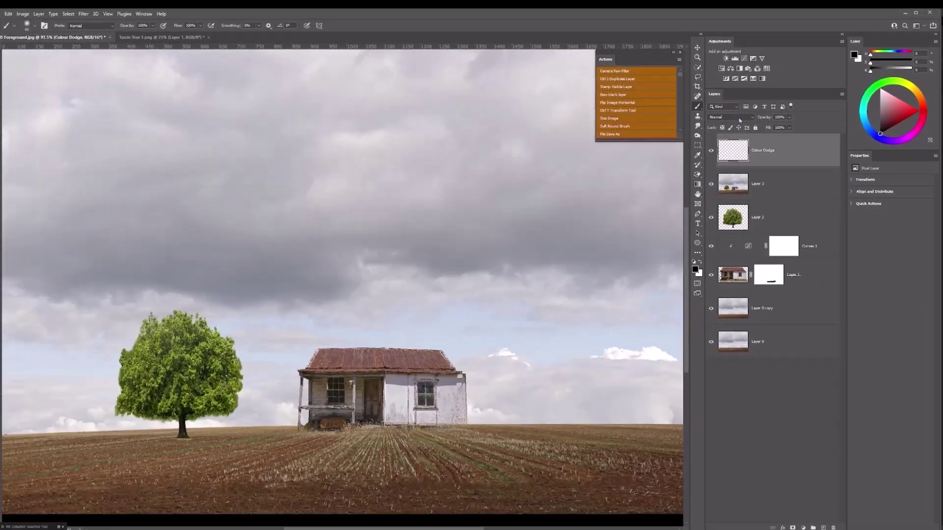
click(744, 117)
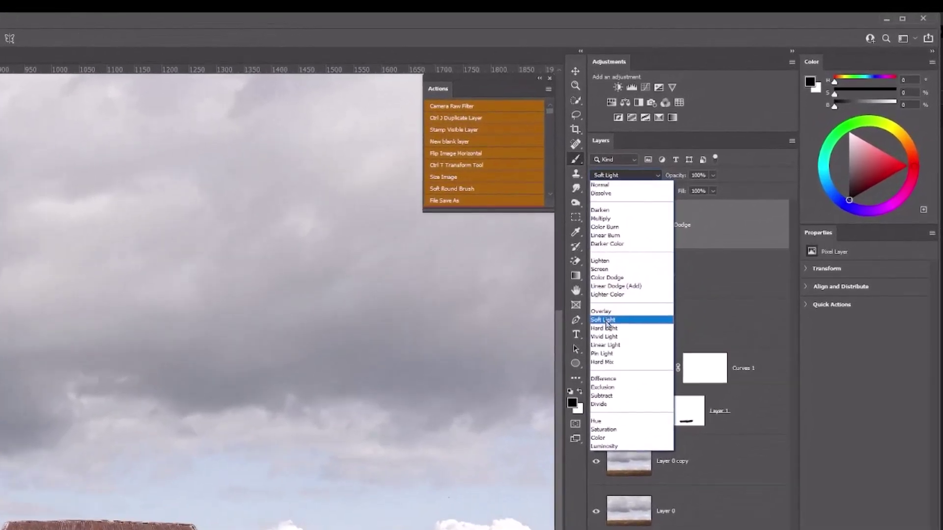
Step: Set Colour Dodge to Soft Light and choose a deeper version of the roof's rusty red as paint colour
click(721, 210)
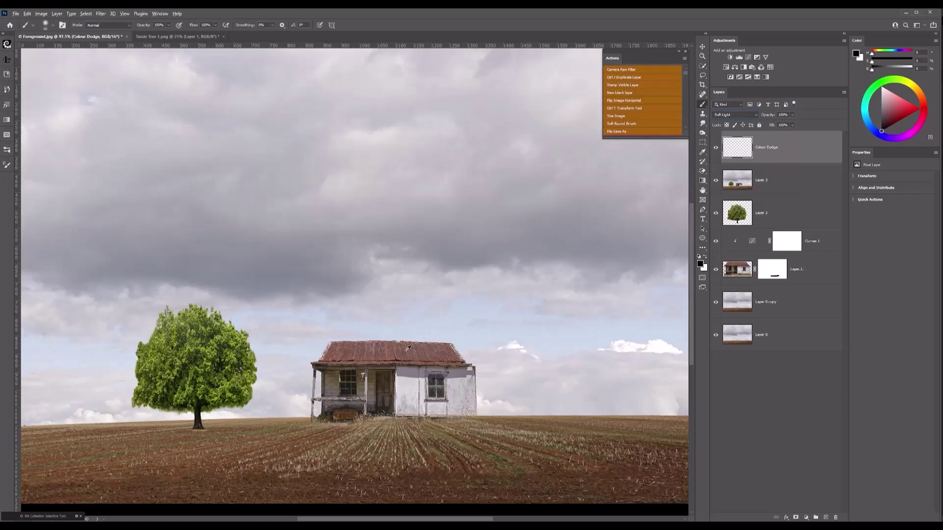
alt+click(407, 348)
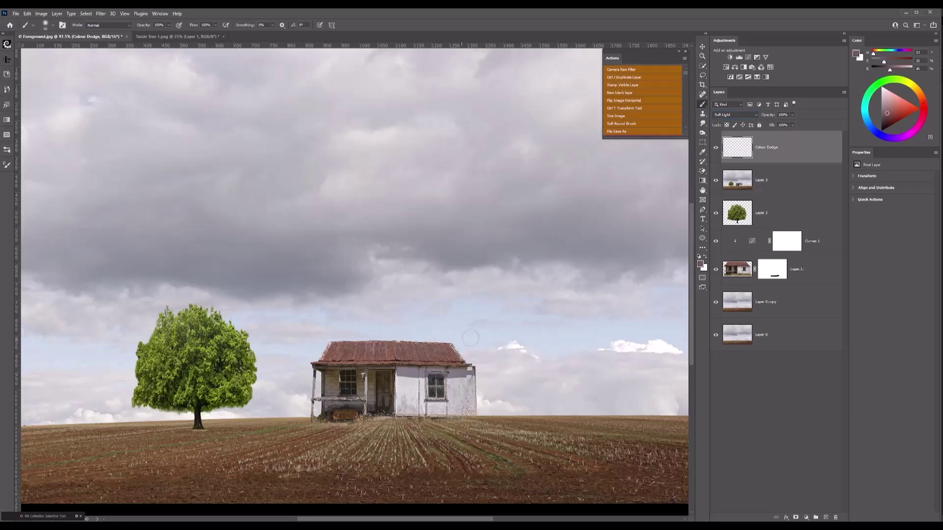
click(701, 264)
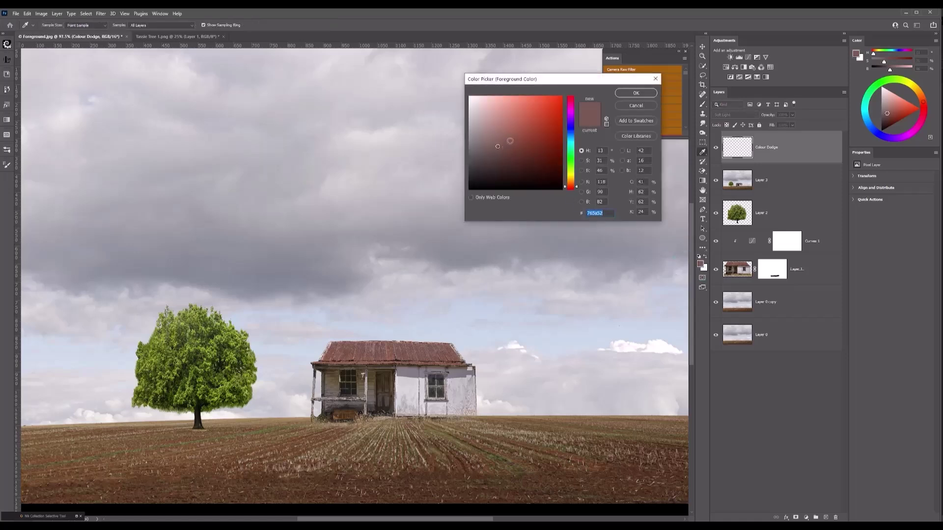
click(529, 133)
click(632, 94)
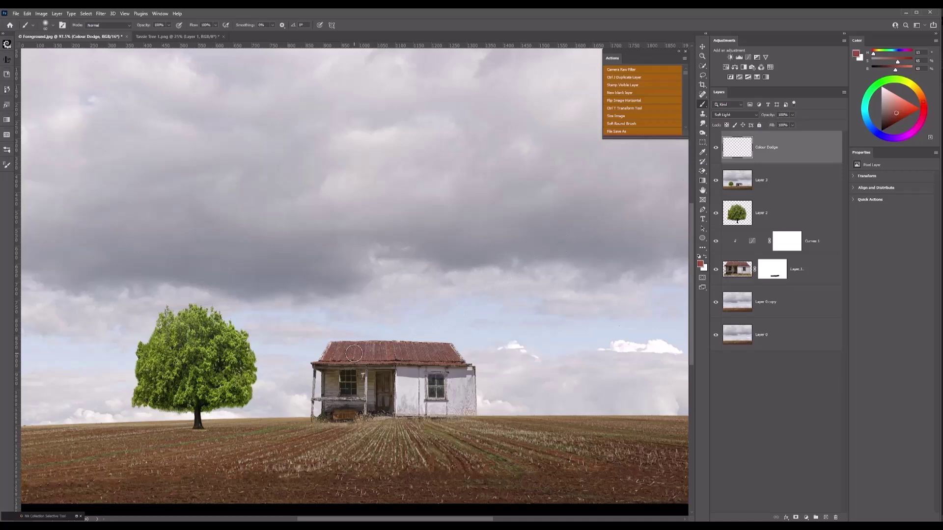
Step: Paint red across the farmhouse roof on Colour Dodge, compare it on and off, and lower its opacity slightly
mouse_move(340, 353)
mouse_down()
mouse_move(449, 357)
mouse_move(353, 353)
mouse_up()
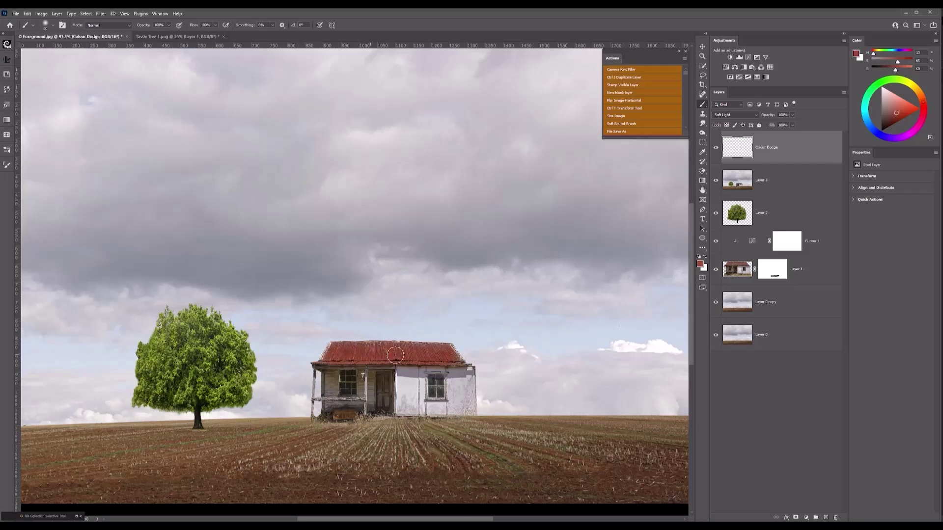
mouse_move(445, 354)
mouse_down()
mouse_move(332, 357)
mouse_move(359, 348)
mouse_up()
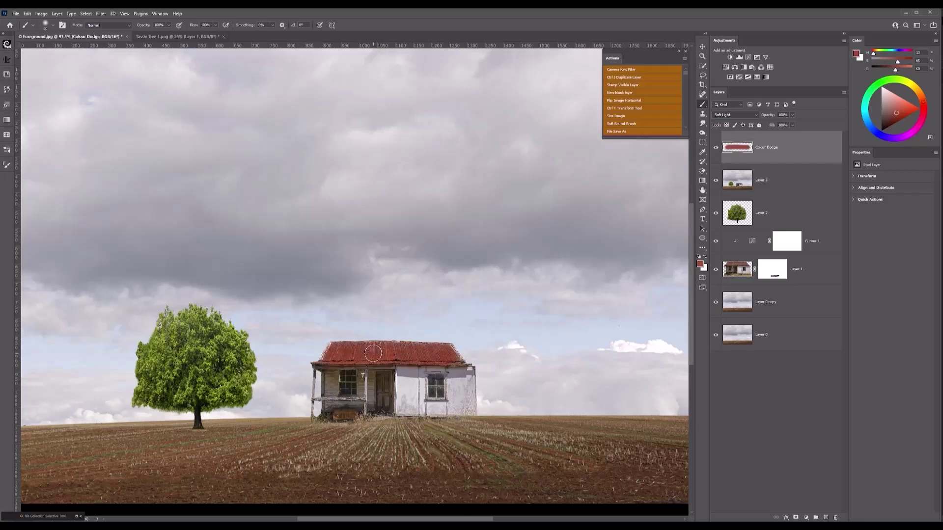
click(716, 148)
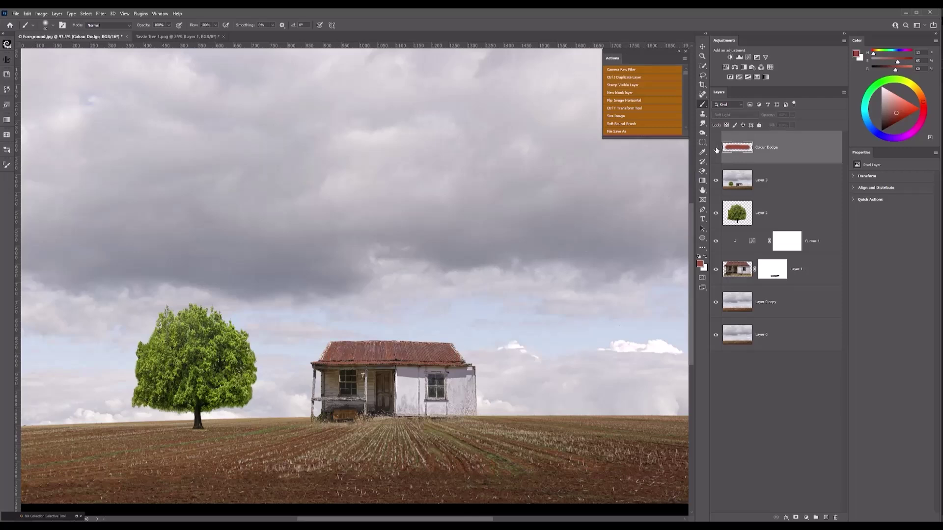
click(715, 148)
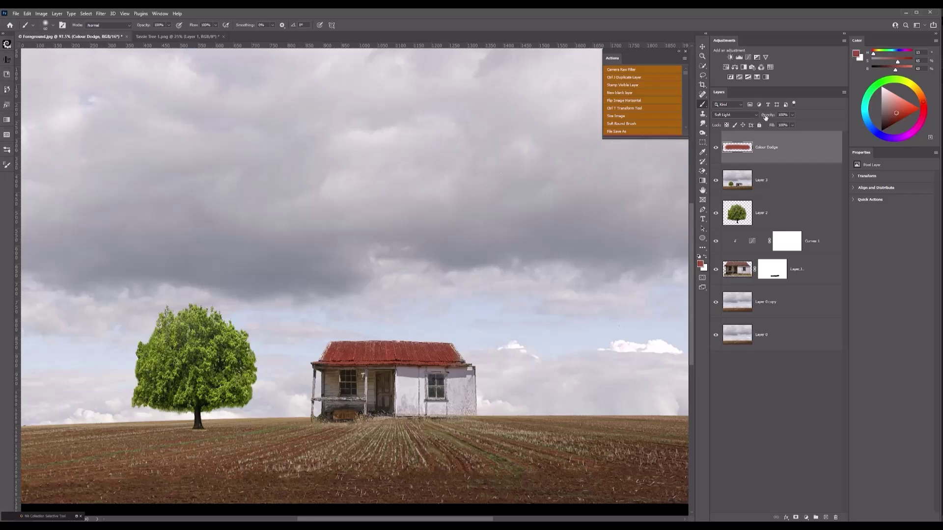
mouse_move(766, 117)
mouse_down()
mouse_move(750, 116)
mouse_move(759, 116)
mouse_up()
Step: Zoom in and create an empty layer named 'Colour Dodge 2' above the roof-tint layer
scroll(326, 465, up, 3)
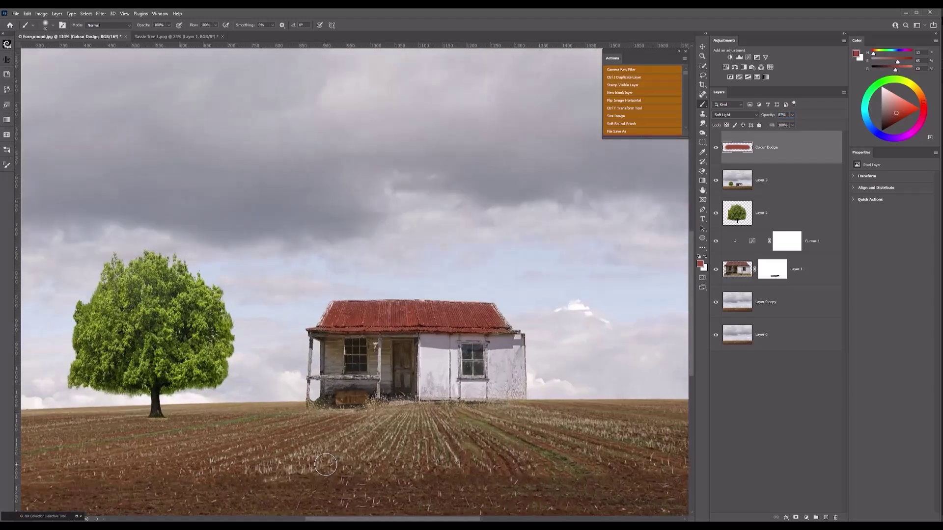
scroll(326, 464, up, 4)
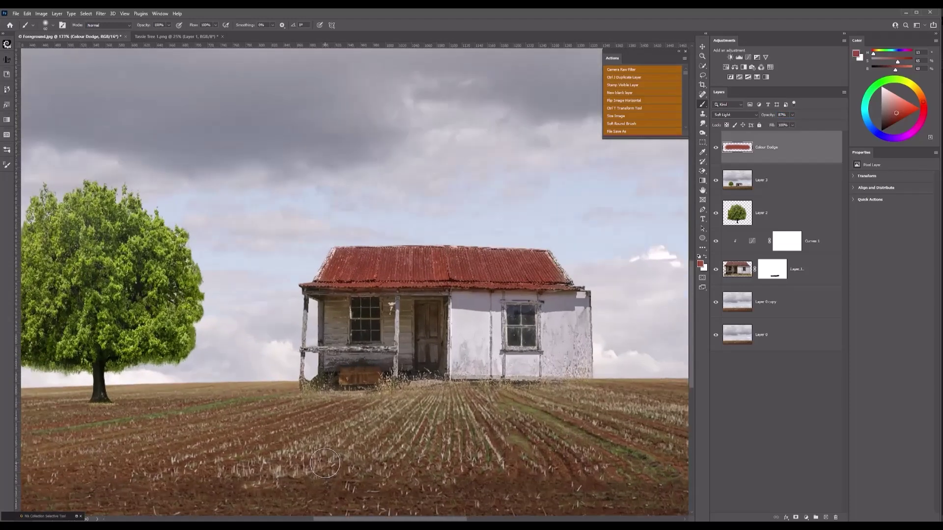
scroll(325, 463, up, 1)
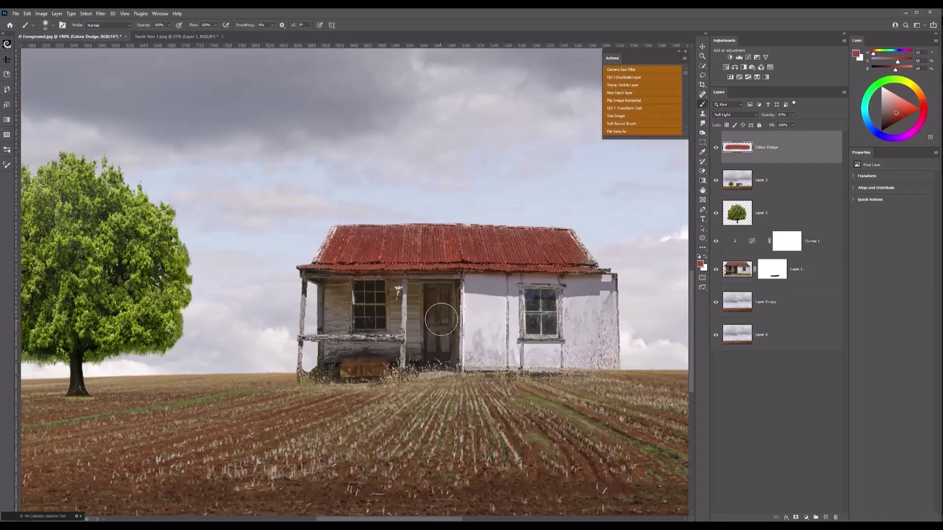
click(637, 94)
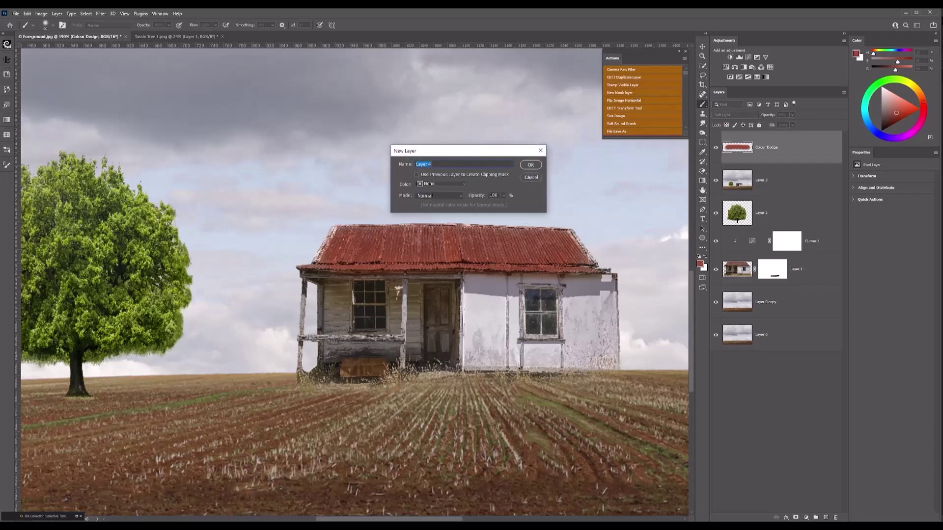
text(Colour Dodge 2)
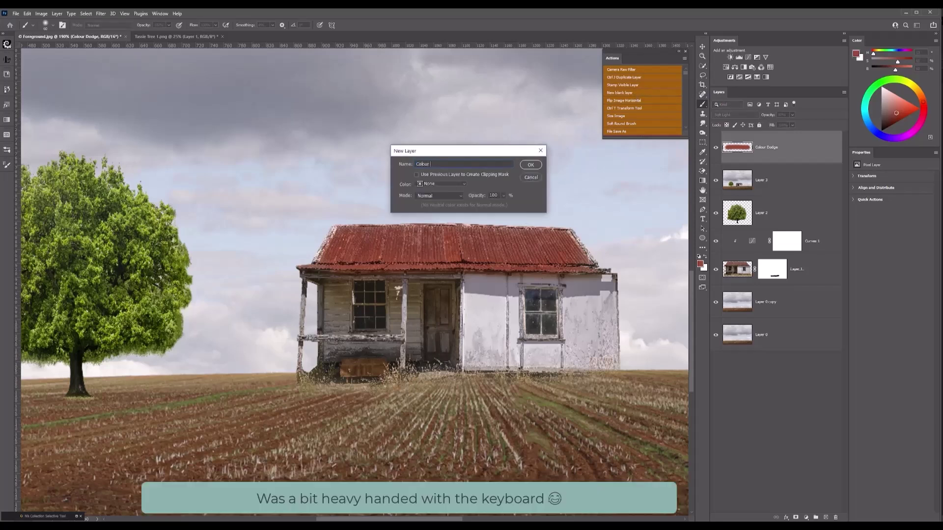
click(530, 165)
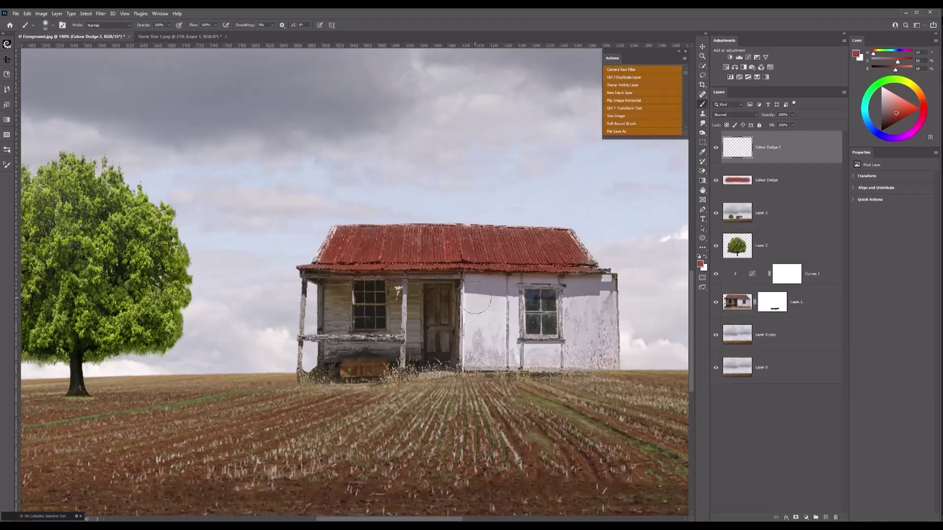
Step: Set Colour Dodge 2 to Soft Light, sample the door's dark brown, and shrink the brush
click(738, 116)
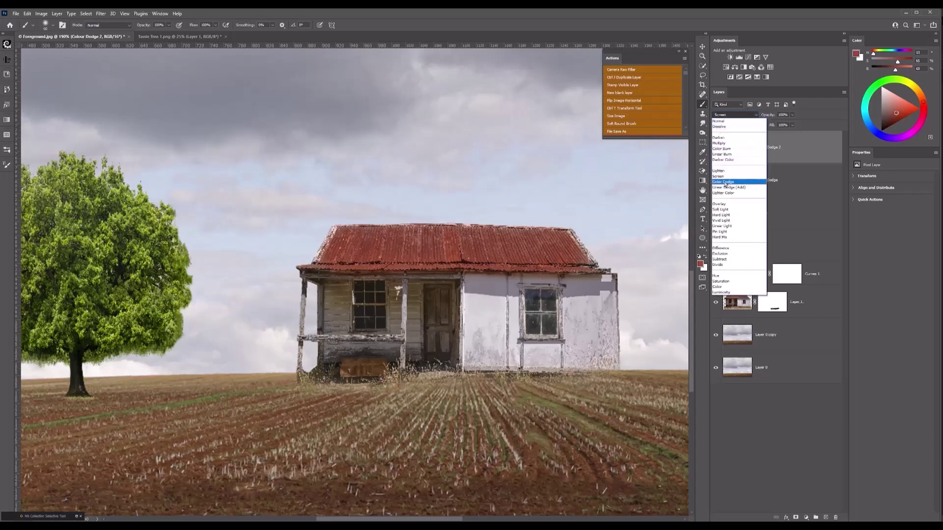
click(723, 209)
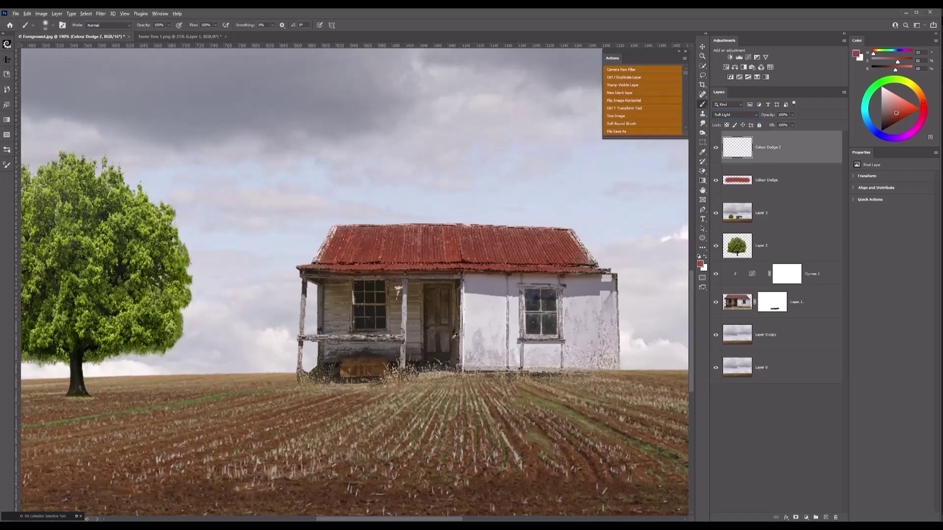
alt+click(454, 336)
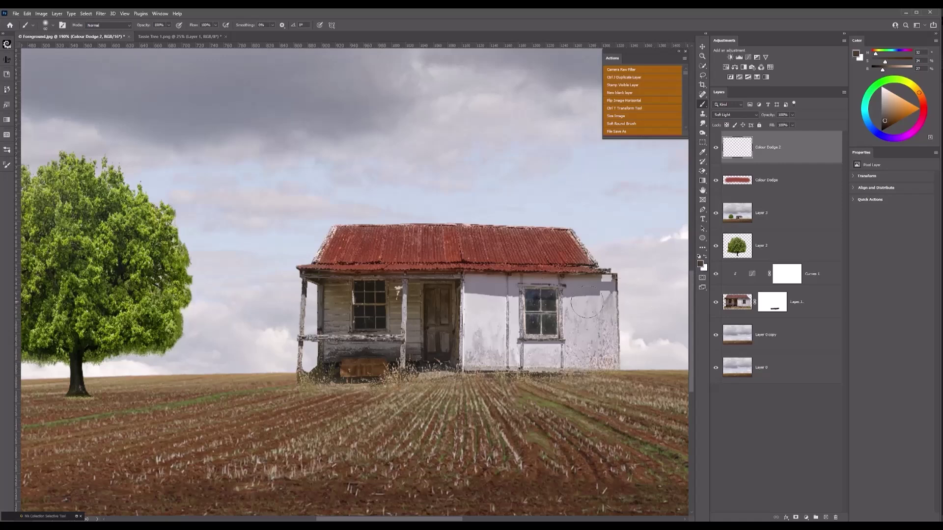
scroll(442, 319, down, 1)
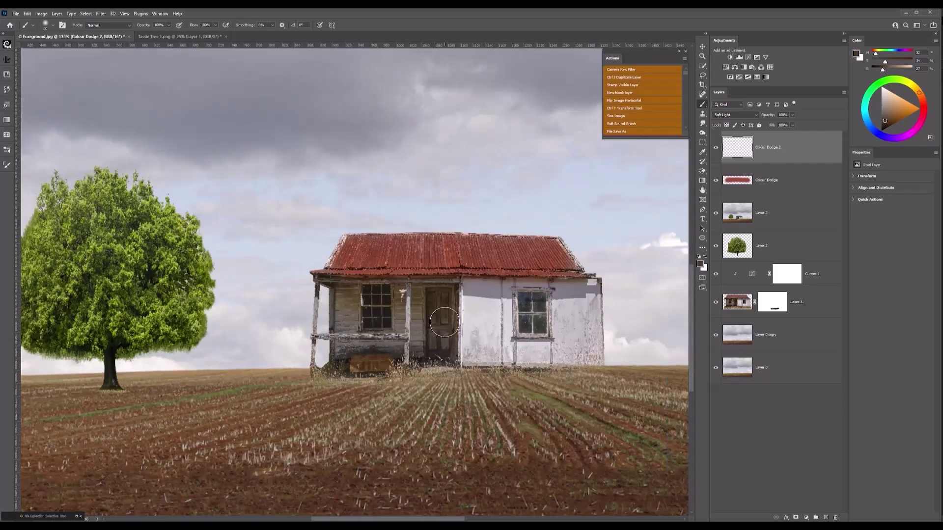
key(bracketleft)
key(bracketleft)
key(bracketleft)
key(bracketleft)
key(bracketleft)
key(bracketleft)
key(bracketleft)
key(bracketleft)
key(bracketleft)
key(bracketleft)
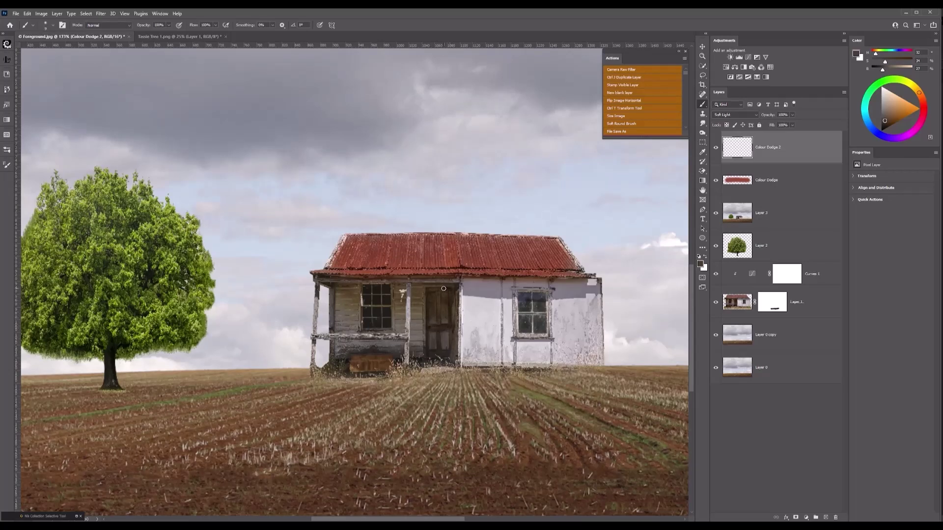
Step: Paint dark brown strokes down the door, covering its lower part too
mouse_move(428, 289)
mouse_down()
mouse_move(429, 326)
mouse_move(439, 312)
mouse_move(451, 346)
mouse_move(435, 353)
mouse_up()
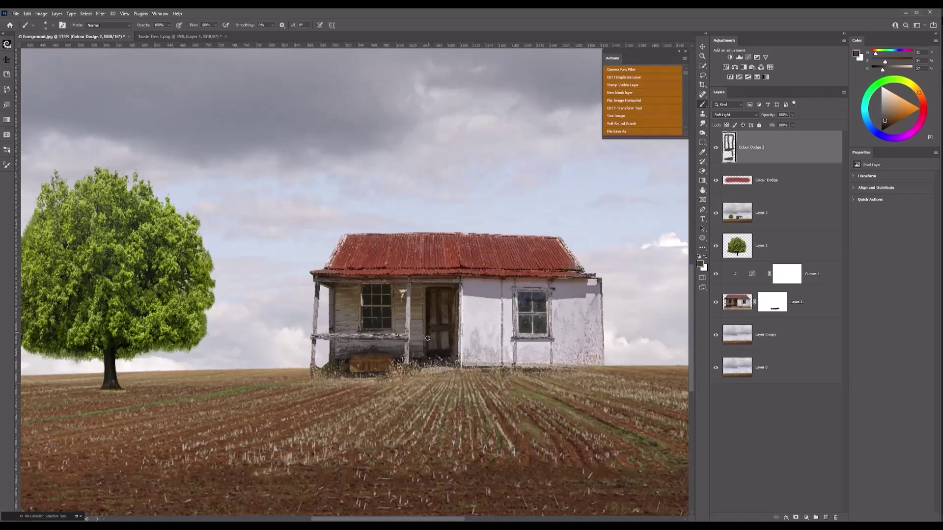
drag(437, 330, 440, 354)
scroll(453, 294, down, 5)
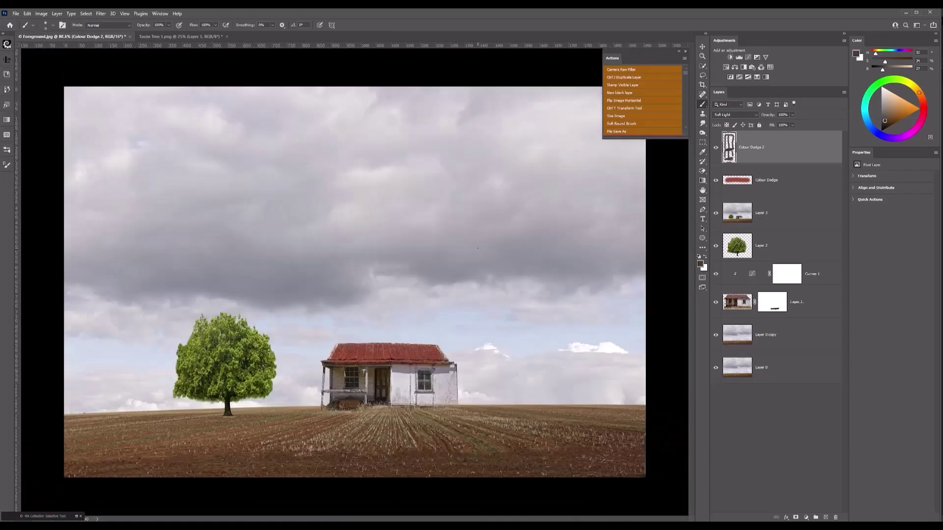
scroll(363, 346, up, 1)
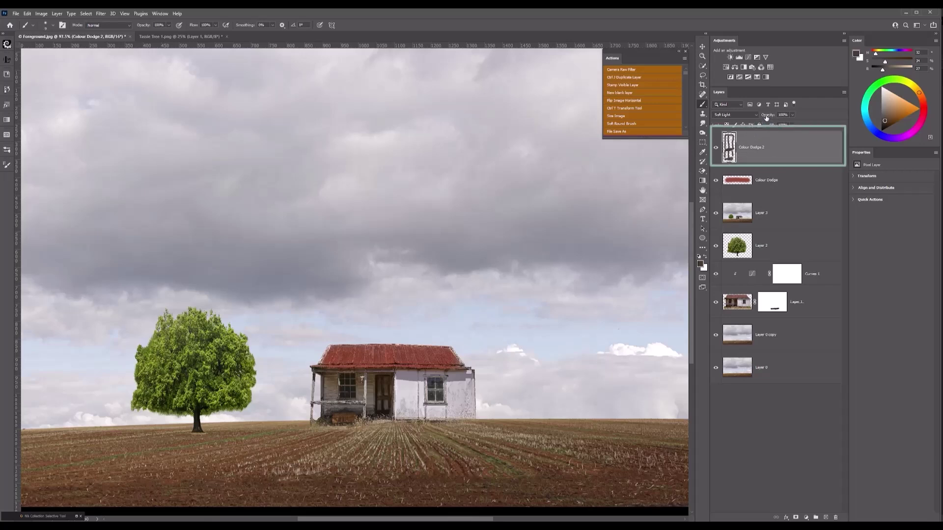
Step: Set Colour Dodge 2 opacity to 73% and toggle it off and on to compare the door
drag(764, 117, 756, 117)
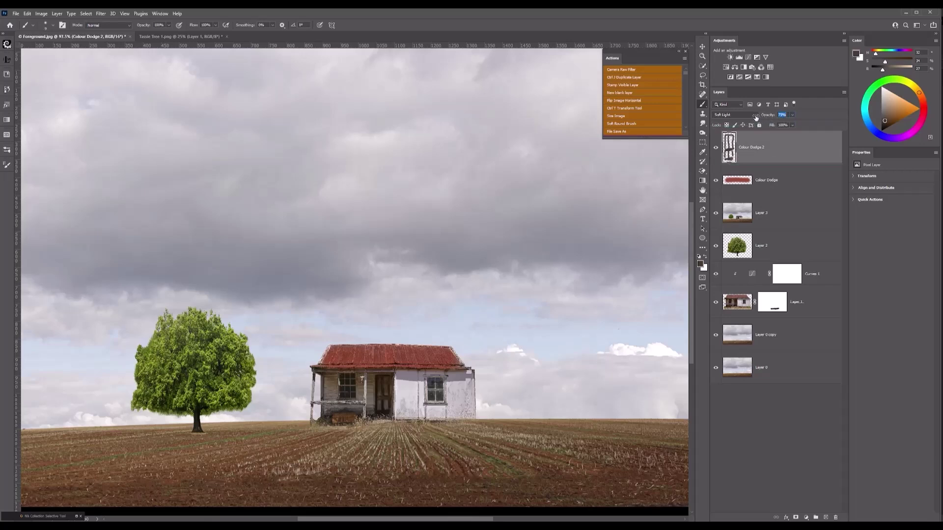
click(716, 149)
click(716, 149)
click(716, 150)
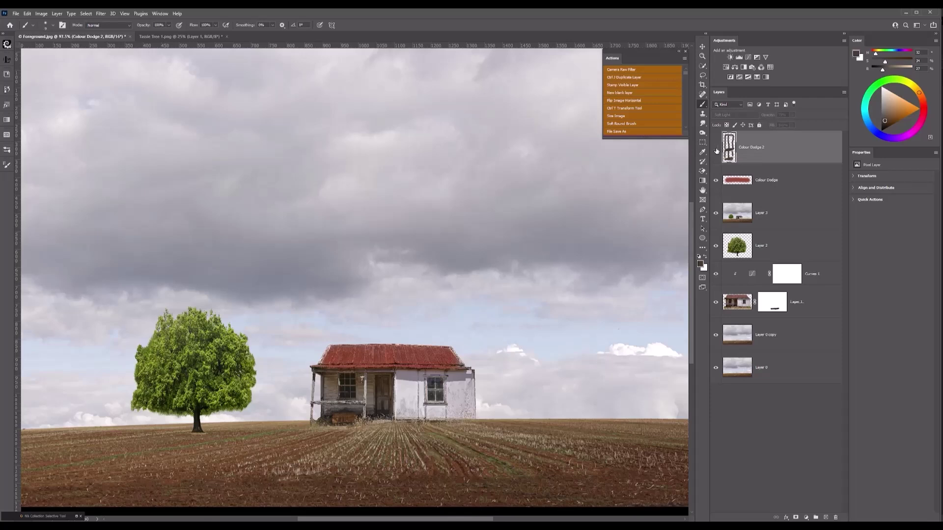
click(716, 149)
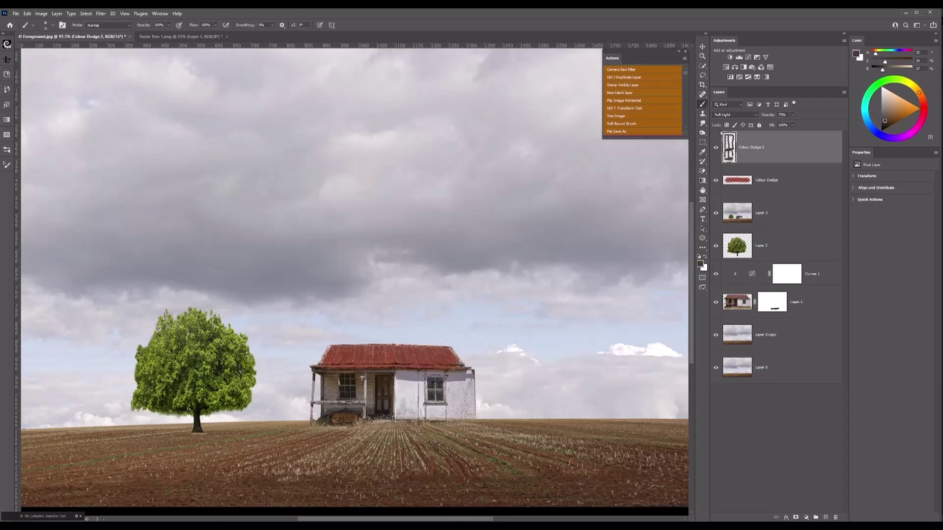
scroll(501, 346, down, 2)
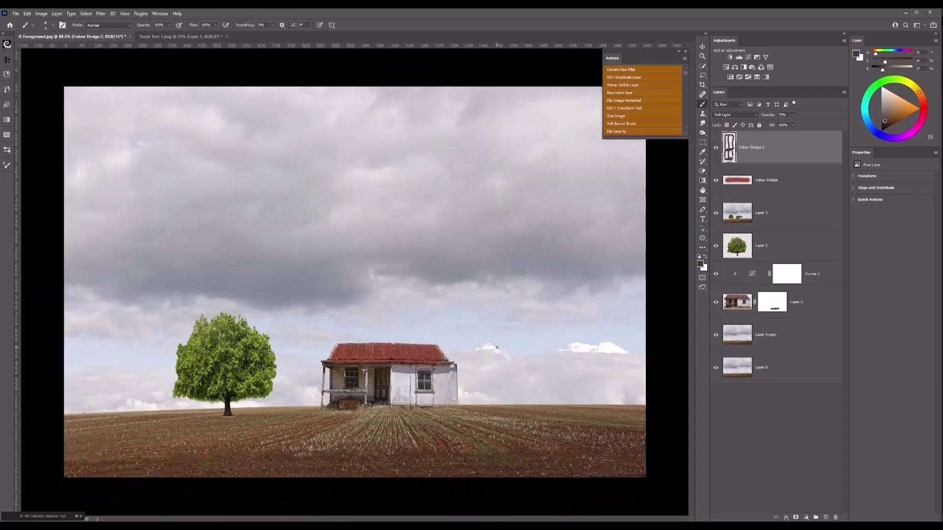